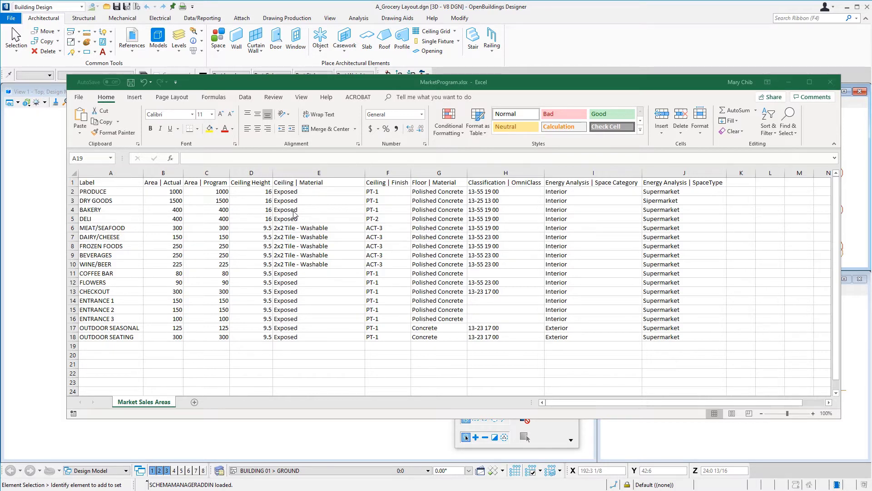
- Close the MarketProgram.xlsx workbook, saving its changes, and return to OpenBuildings Designer
click(831, 85)
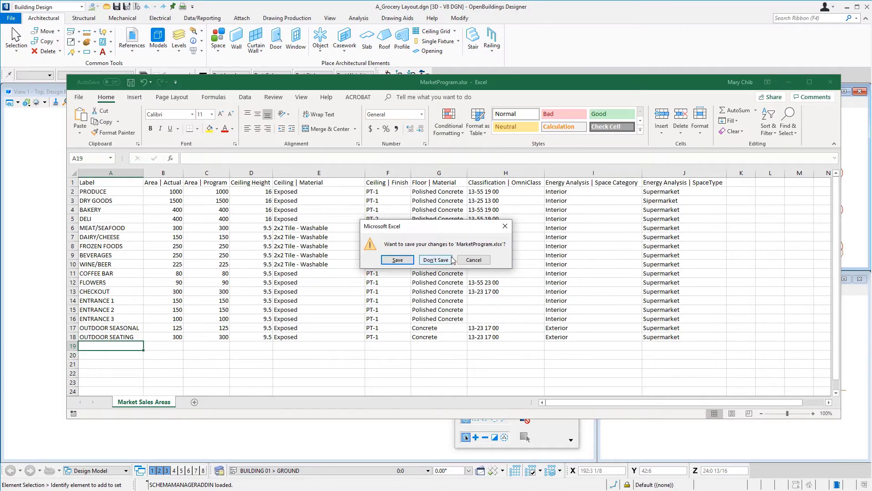
click(399, 261)
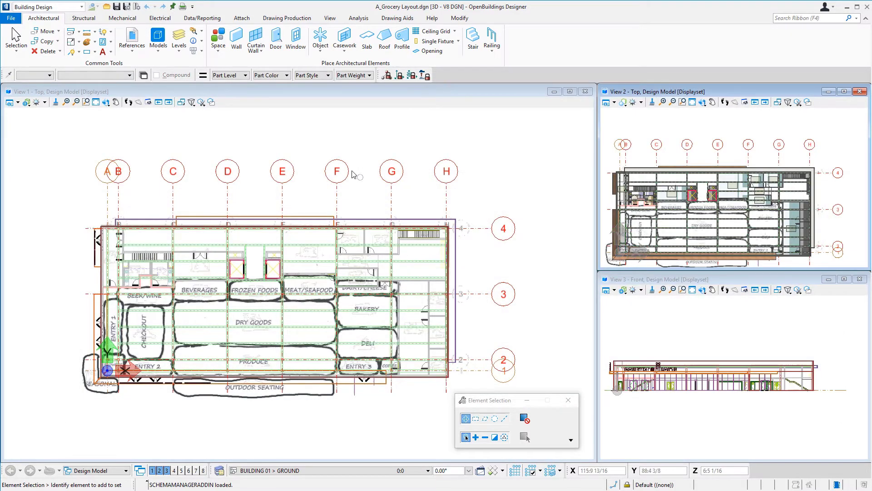
- Start Space from Program and load MarketProgram.xlsx from the Designs folder into the space import wizard
click(219, 51)
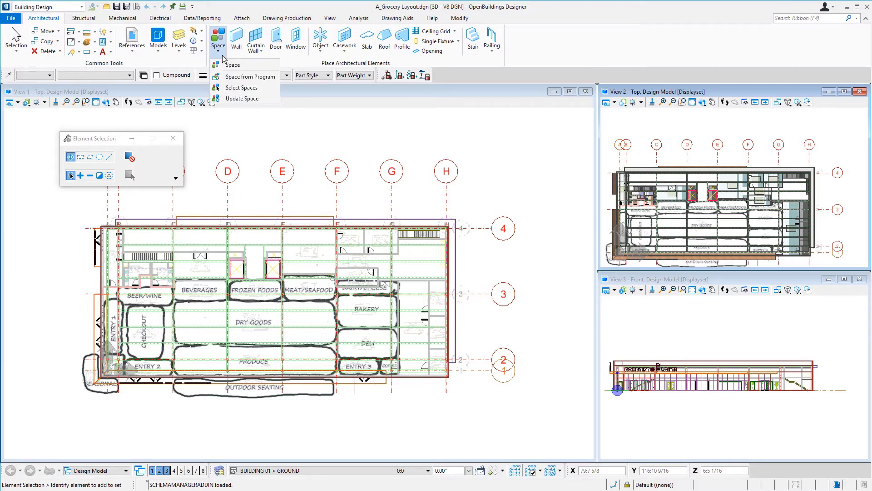
click(240, 78)
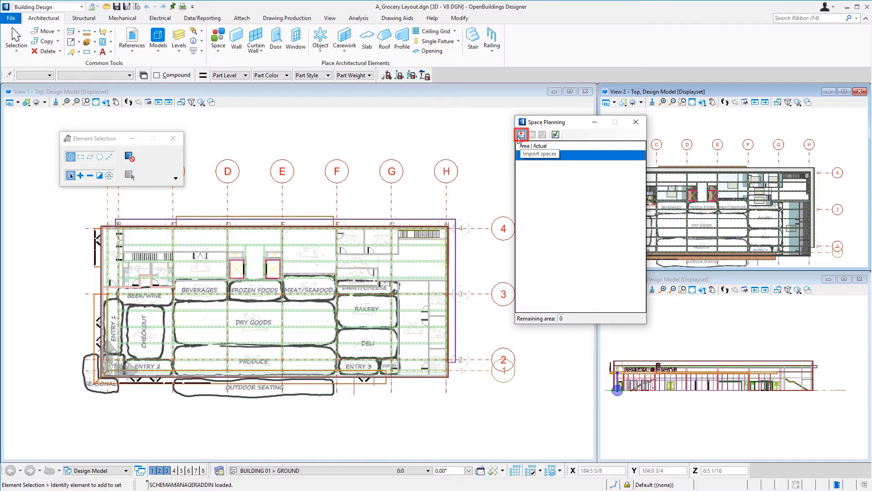
click(521, 135)
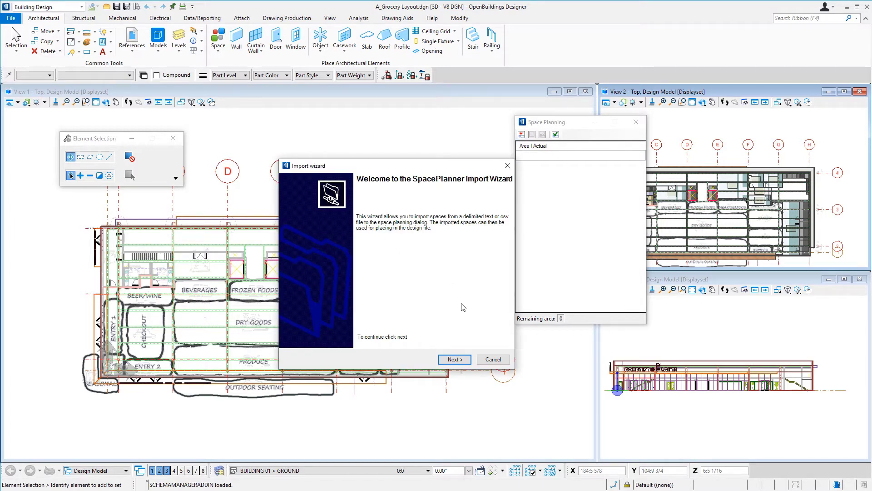
click(462, 359)
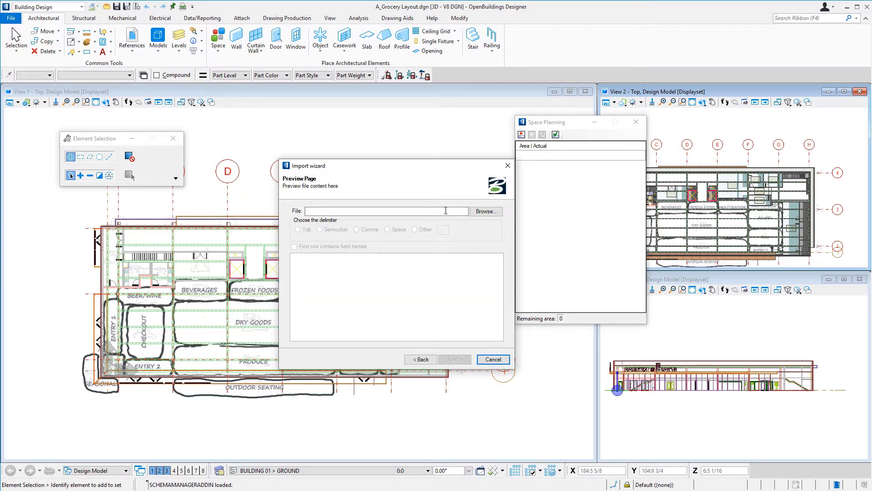
click(485, 213)
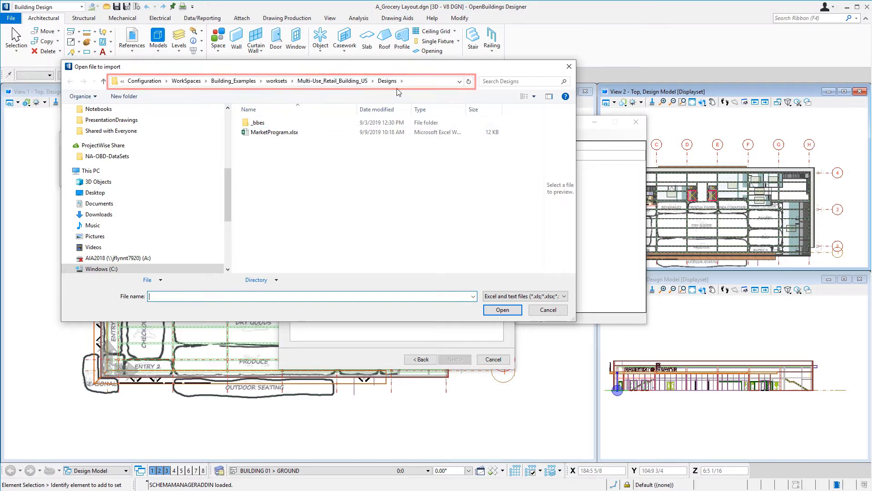
click(278, 133)
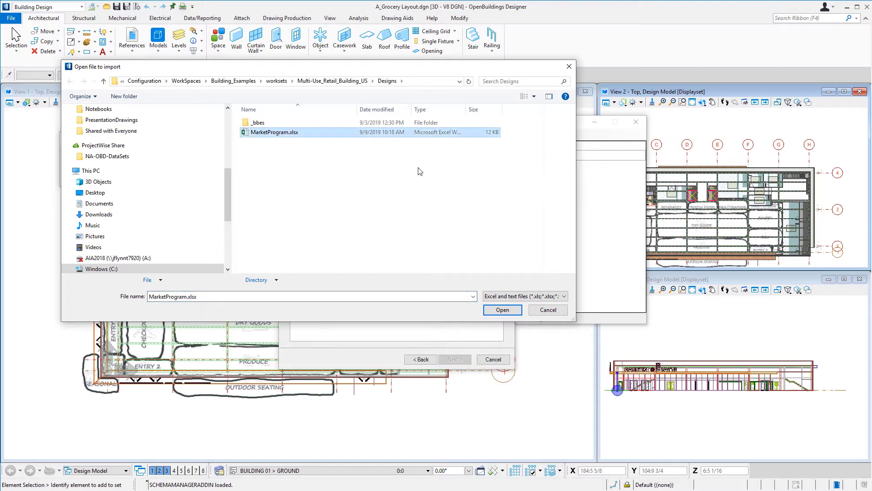
click(513, 312)
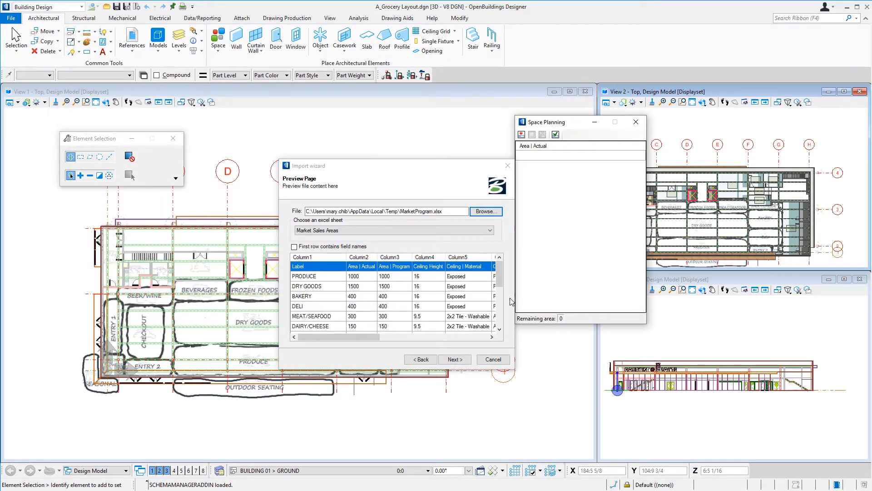
- Choose the Market Sales Areas sheet, treat its first row as field names, and continue to property binding
click(353, 232)
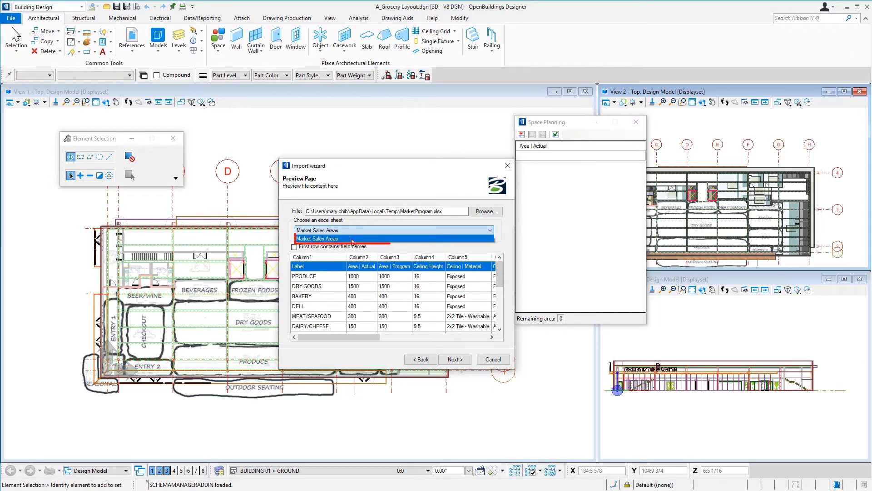
click(353, 240)
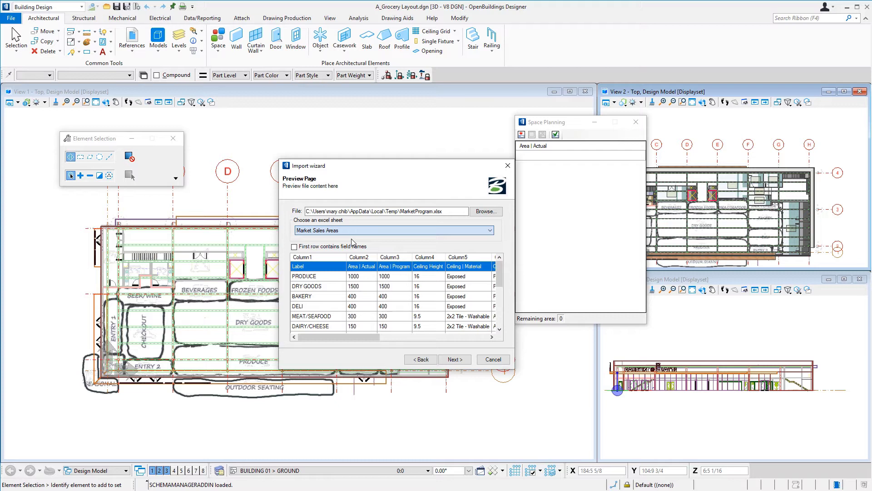
click(295, 247)
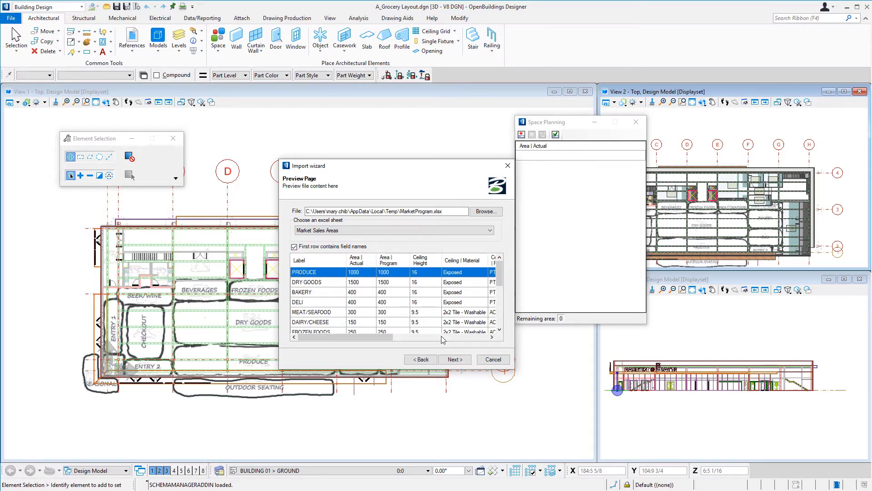
click(455, 360)
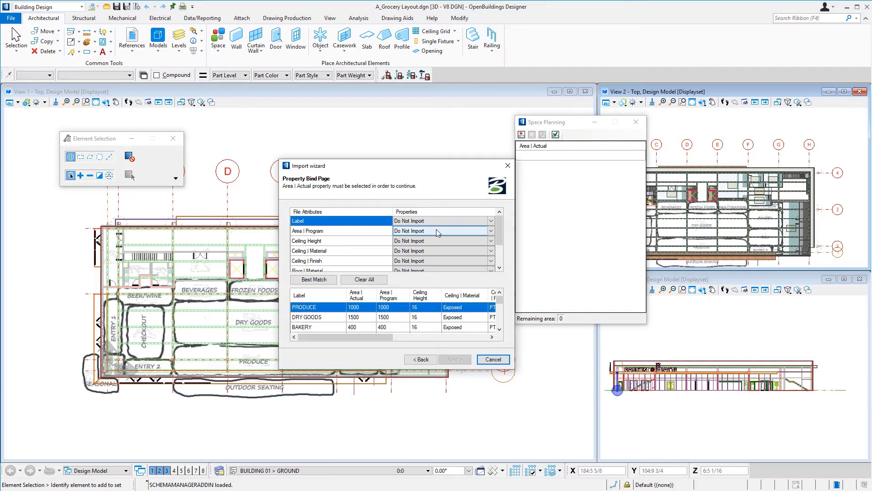
- Best-match the file attributes, then bind Classification | OmniClass to OmniClass and Energy Analysis | SpaceType to Energy Analysis | Space Type
click(325, 280)
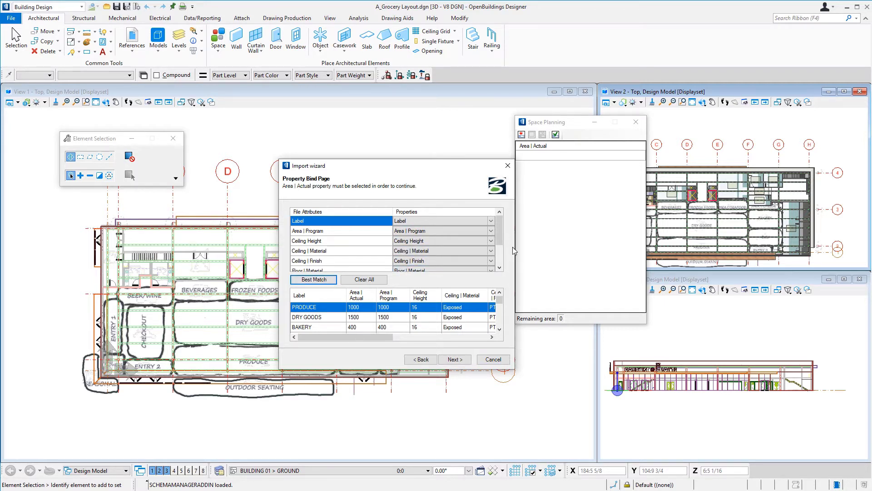
drag(500, 233, 498, 259)
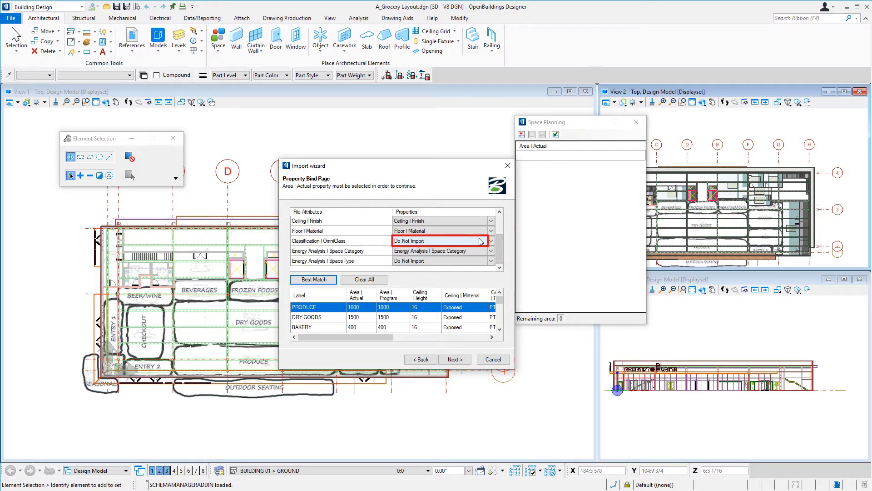
click(492, 243)
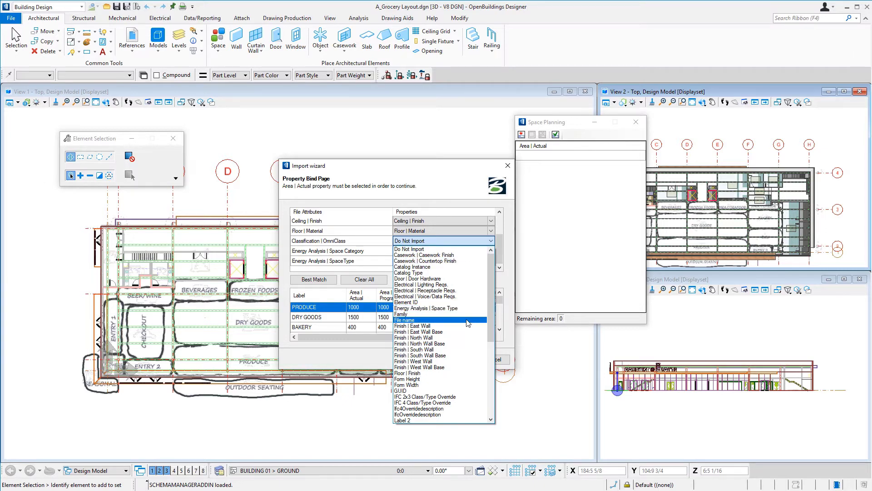
scroll(468, 323, down, 8)
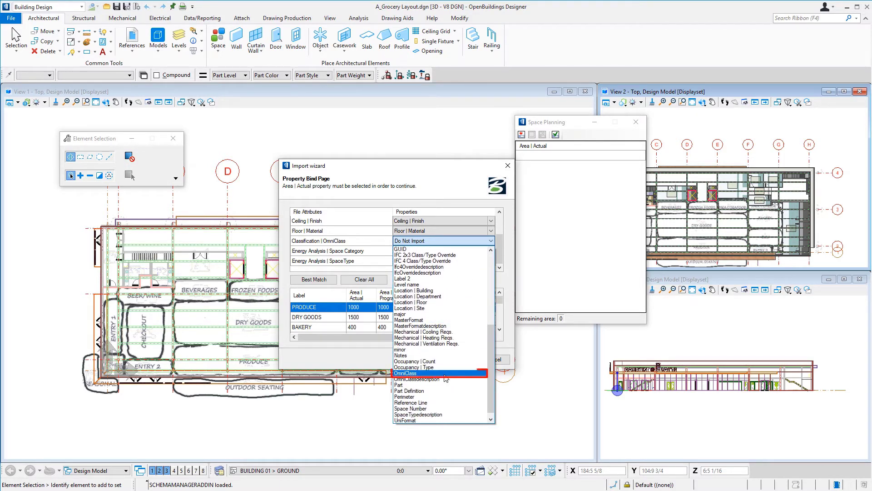
click(444, 374)
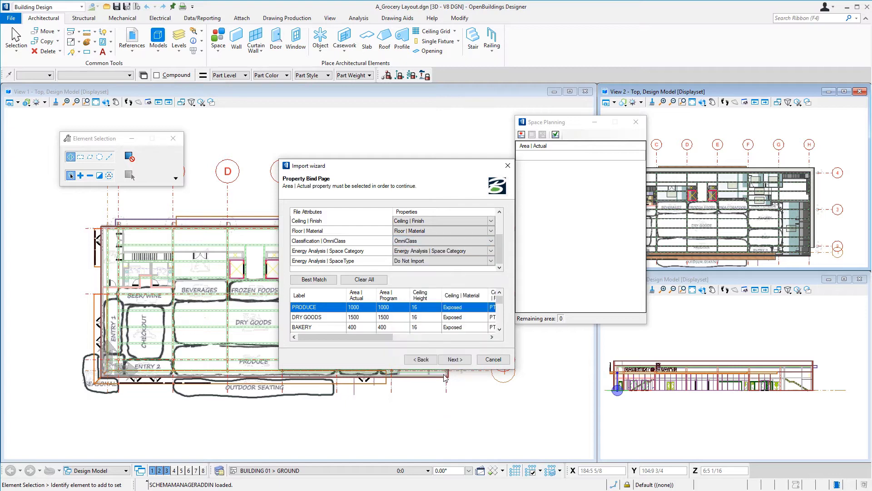
click(439, 263)
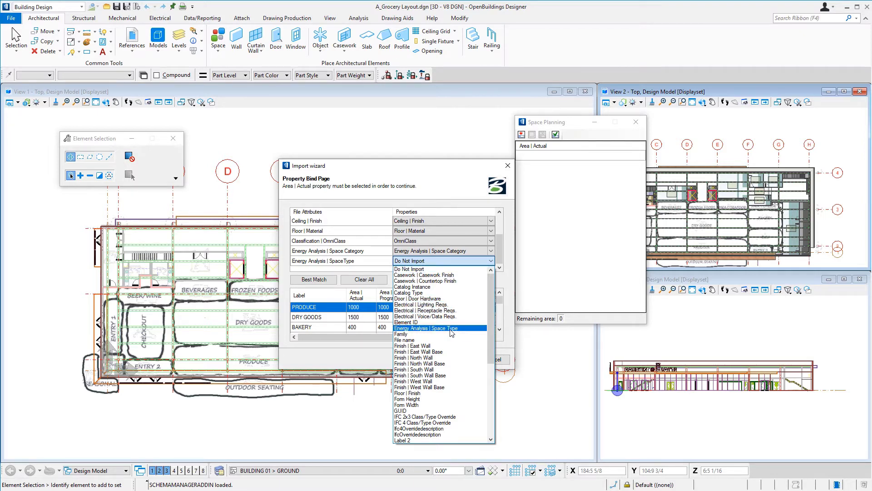
click(452, 328)
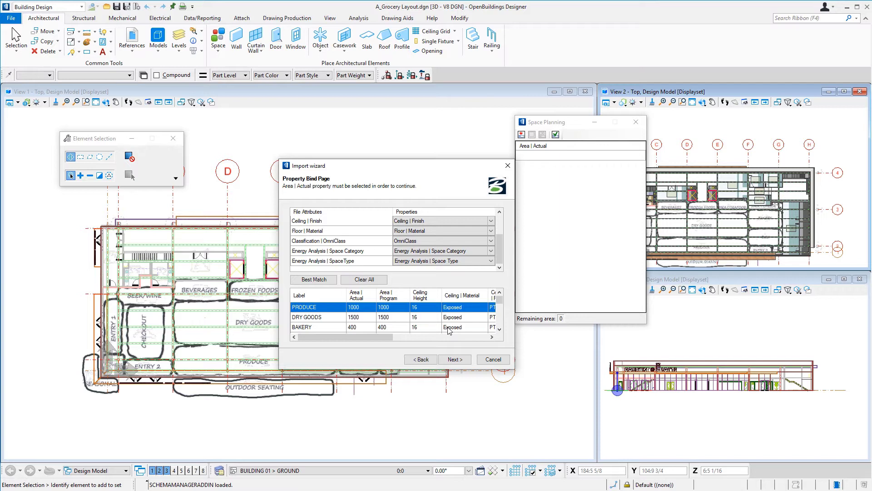
- Check the rows in the import preview and finish importing the spaces into the Space Planning list
mouse_move(388, 337)
mouse_down()
mouse_move(488, 345)
mouse_move(375, 343)
mouse_up()
drag(500, 300, 500, 324)
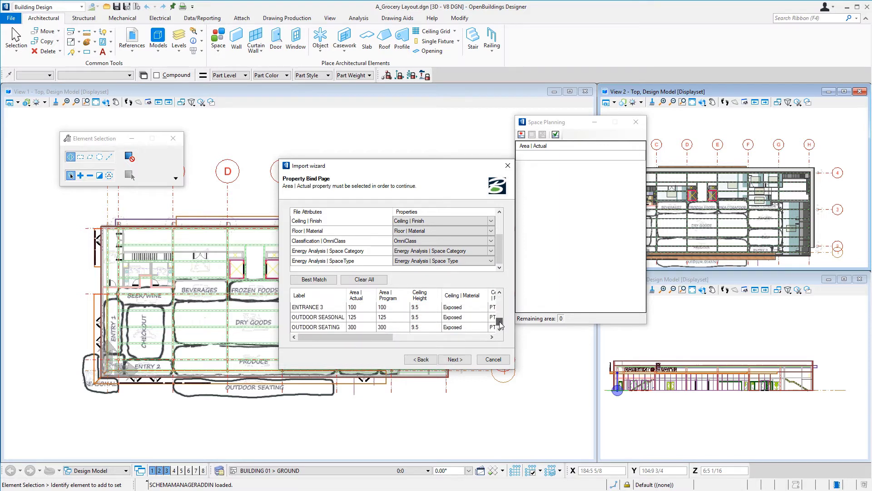
click(453, 362)
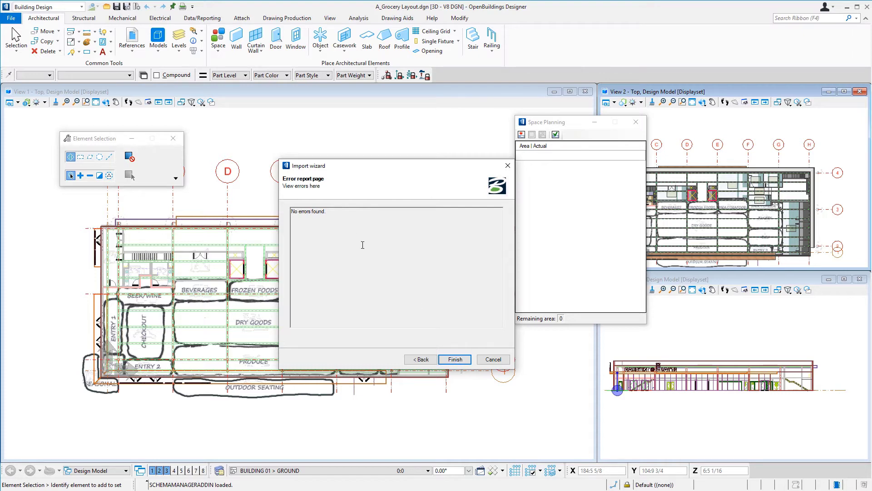
click(459, 360)
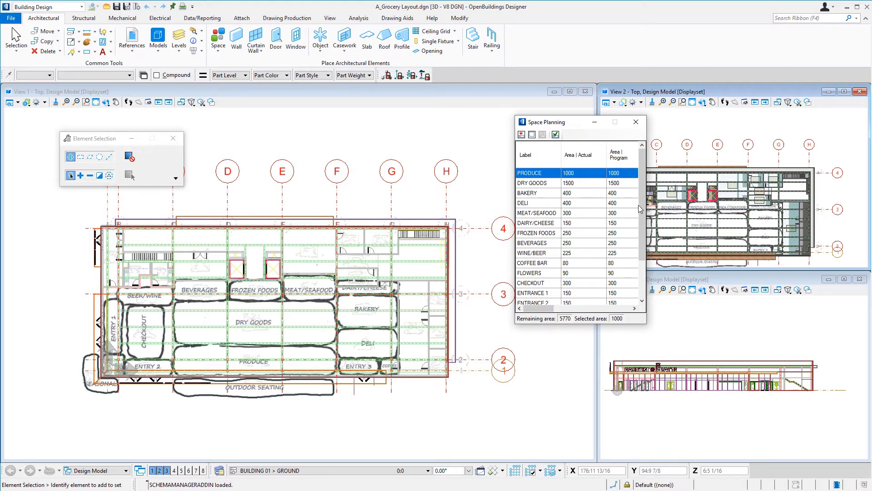
- Start placing the PRODUCE space individually, with its lower-left corner as the attachment point
drag(641, 203, 642, 241)
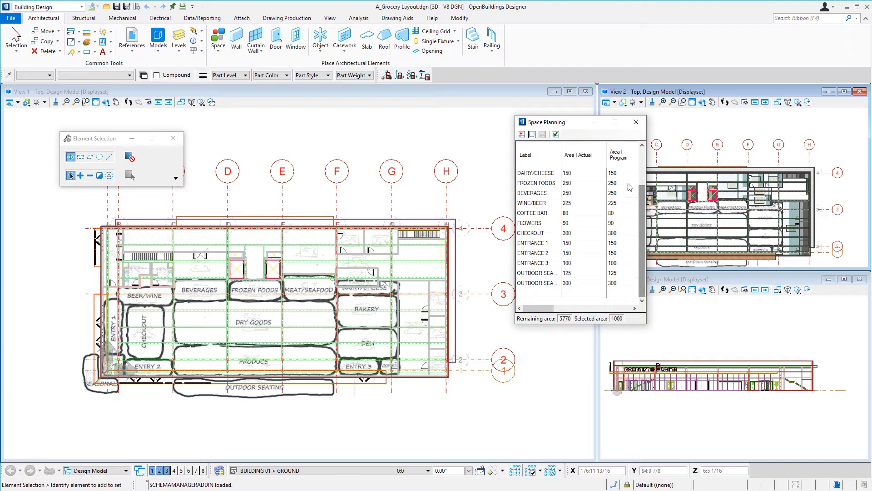
mouse_move(551, 309)
mouse_down()
mouse_move(631, 317)
mouse_move(541, 310)
mouse_up()
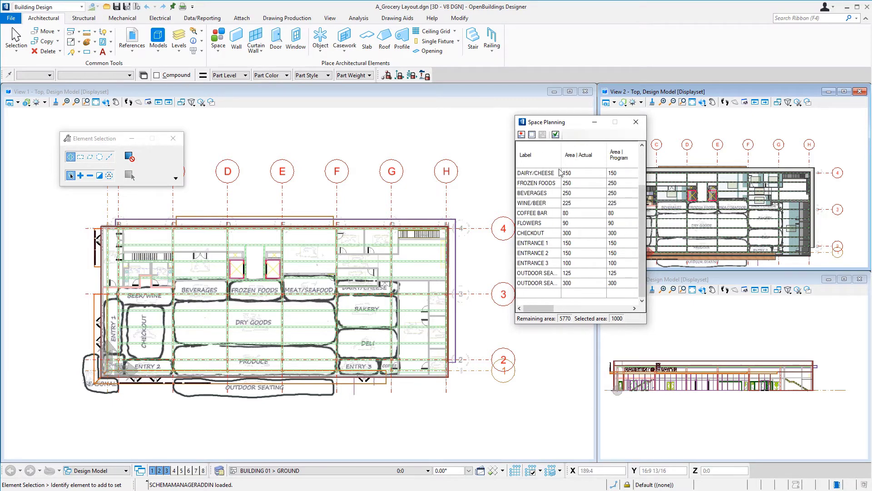
scroll(646, 223, up, 1)
scroll(646, 222, up, 2)
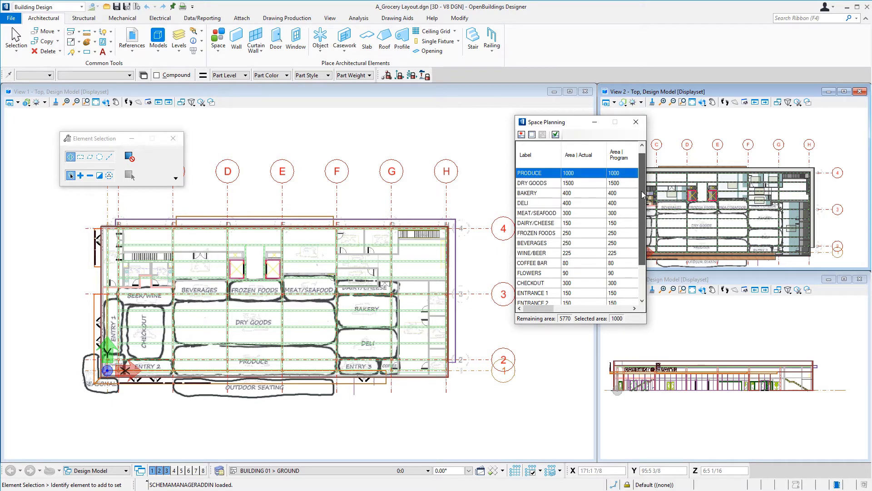
click(546, 175)
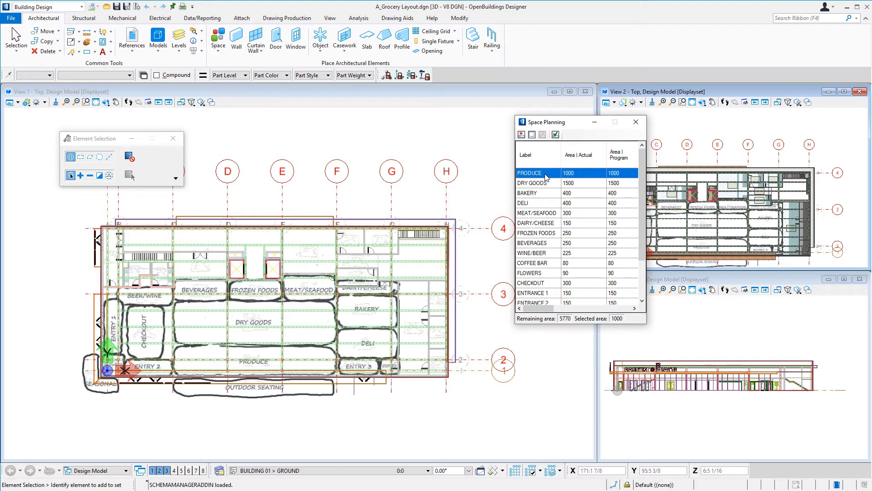
click(532, 135)
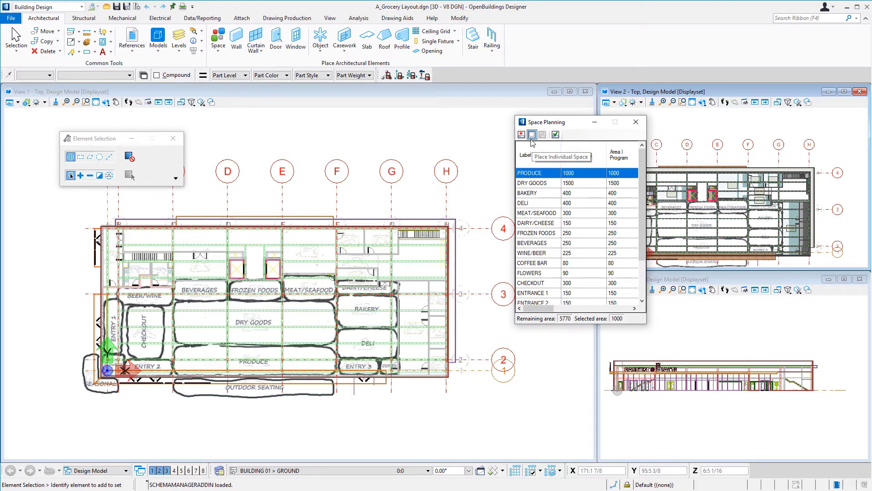
click(532, 136)
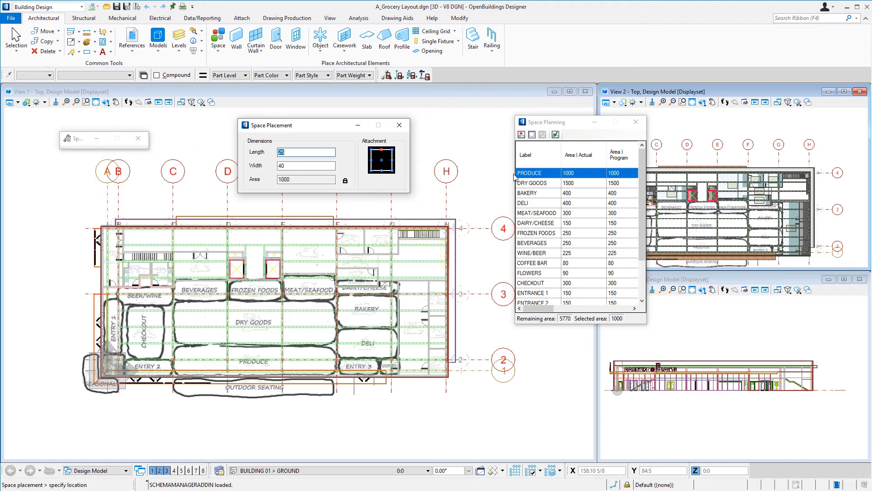
click(372, 174)
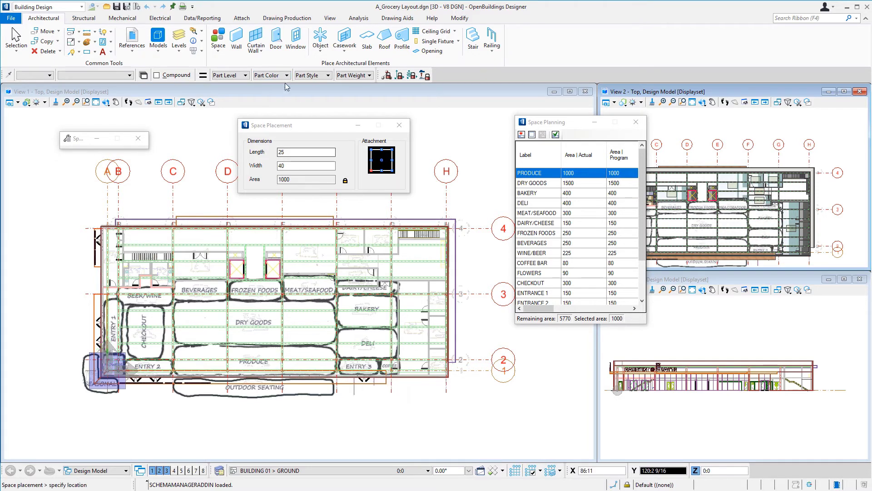
- Set the PRODUCE space's length to 75, keeping the area locked
drag(290, 151, 271, 149)
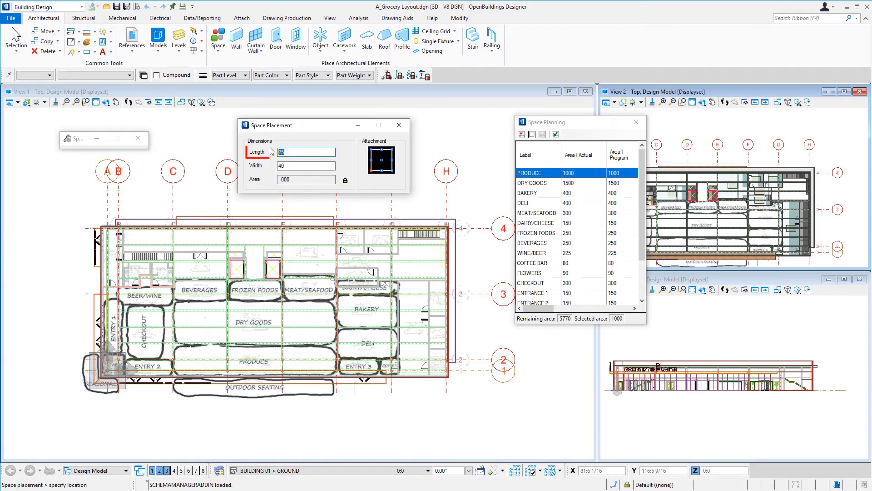
text(7)
key(Tab)
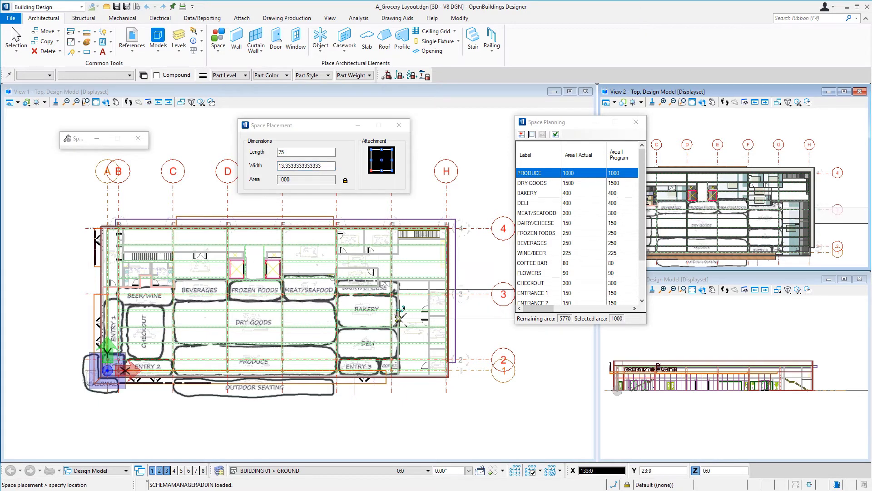
- Place the PRODUCE space with its lower-left corner on grid line C at the storefront frame just below grid line 1
scroll(163, 377, up, 5)
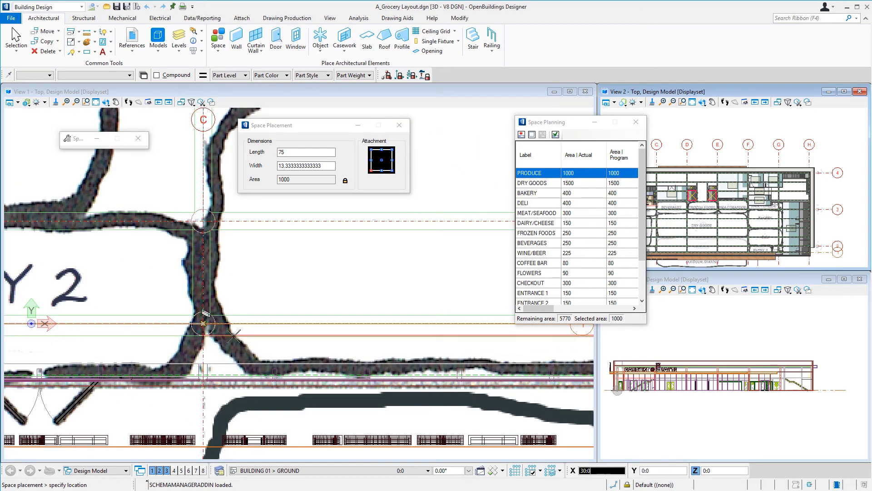
scroll(209, 377, up, 3)
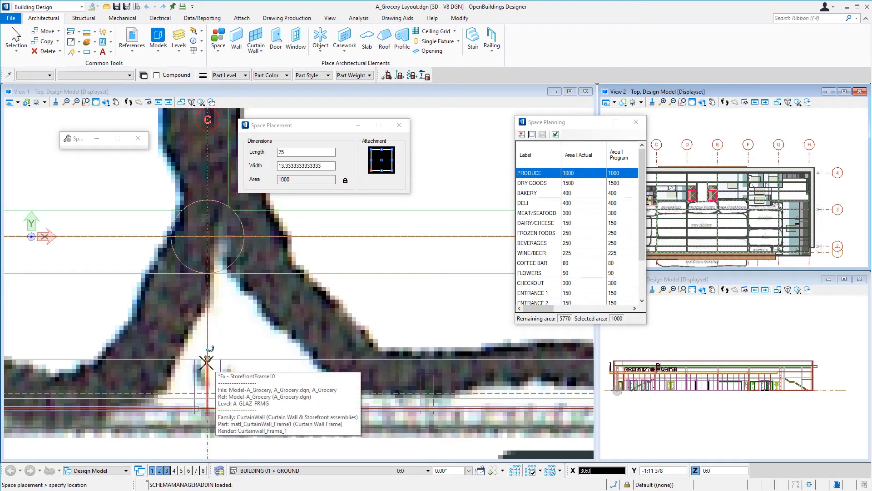
click(207, 362)
scroll(169, 350, down, 4)
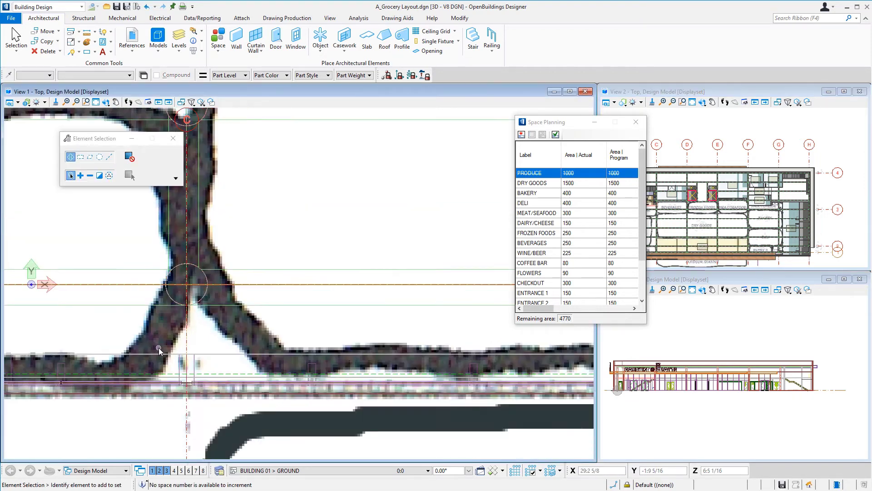
scroll(159, 348, down, 2)
scroll(159, 350, down, 3)
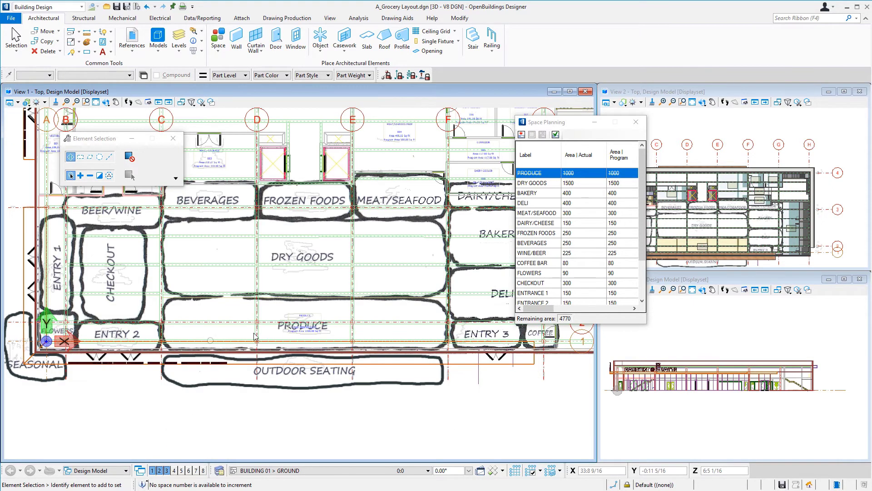
- Apply the Example | Full Color Modeling display style to the main top view and isolate the active floor
scroll(324, 318, up, 3)
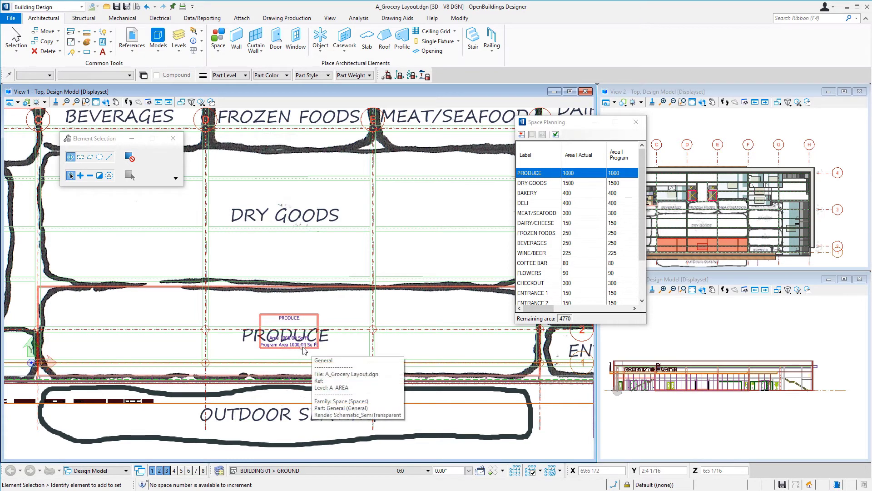
click(27, 103)
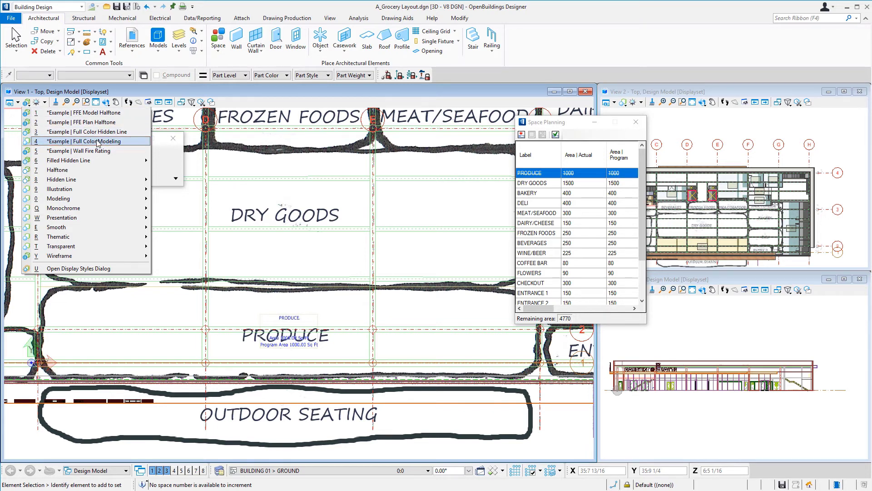
click(98, 141)
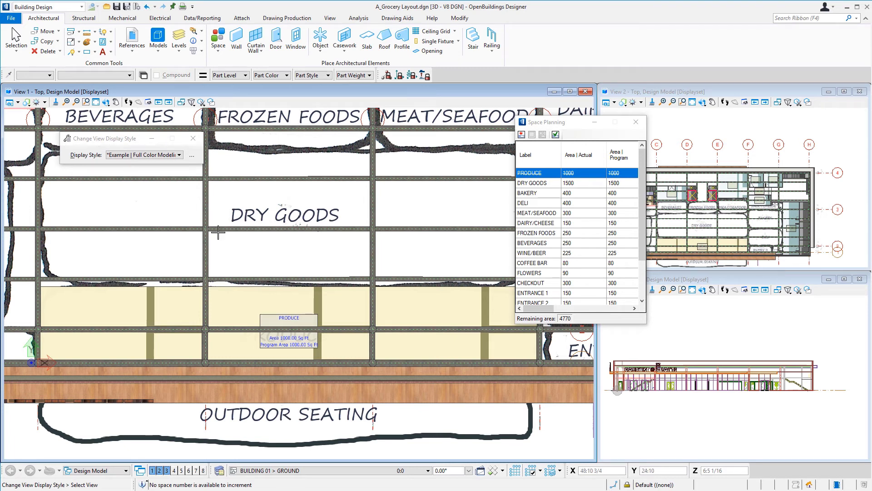
click(492, 471)
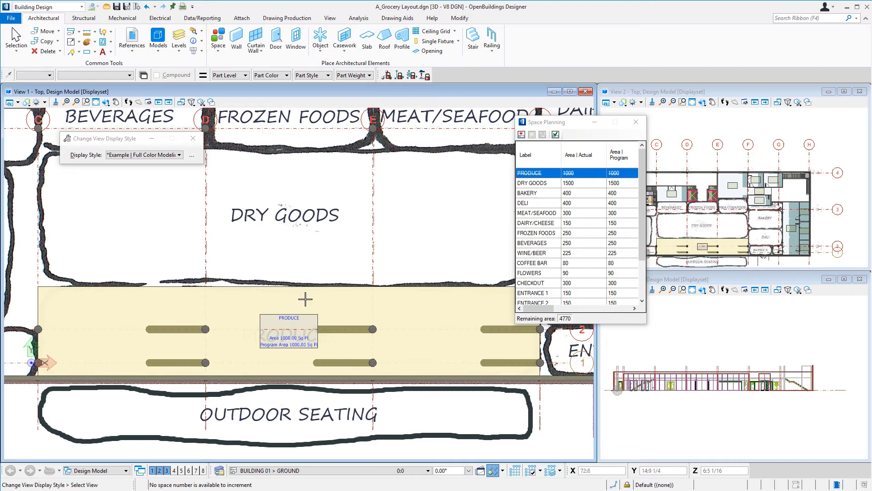
- Place the DRY GOODS space individually at 75 by 20, with its lower-left corner on PRODUCE's upper-left corner at grid line C
scroll(296, 329, down, 3)
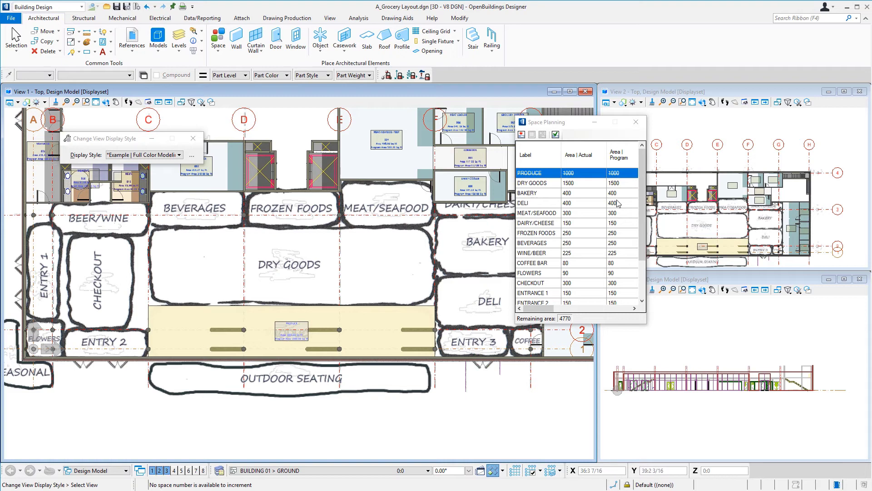
click(542, 182)
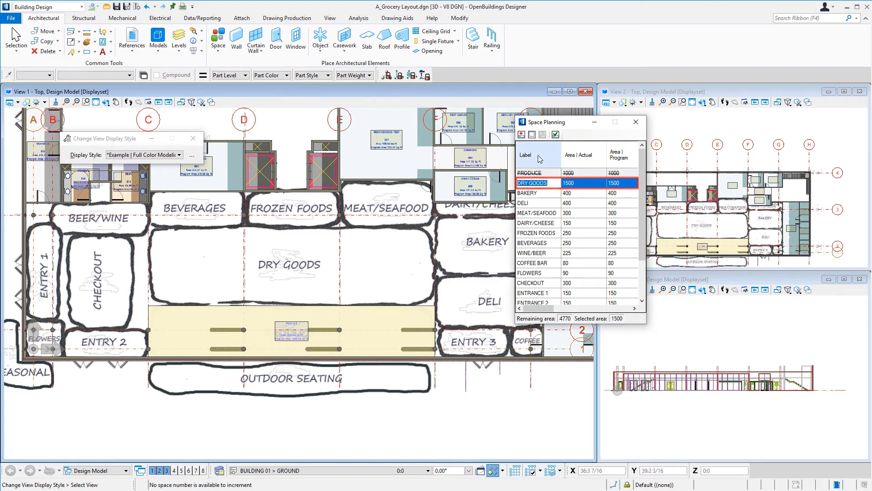
click(533, 134)
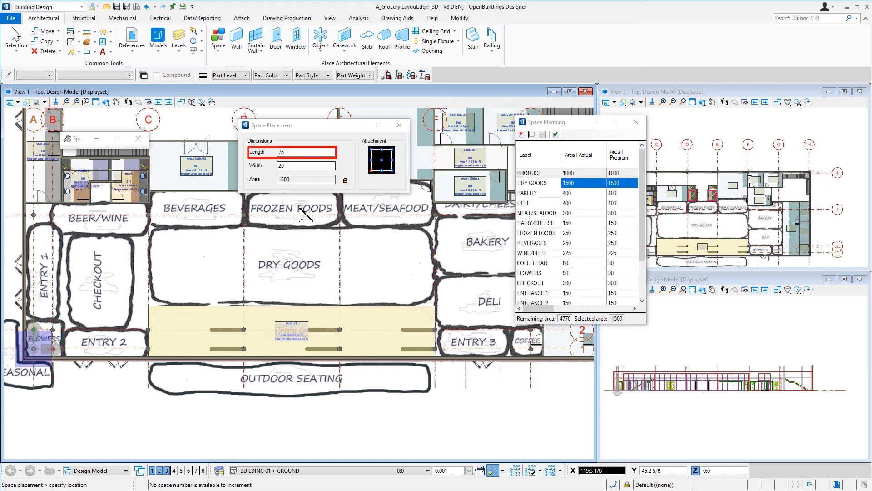
click(152, 303)
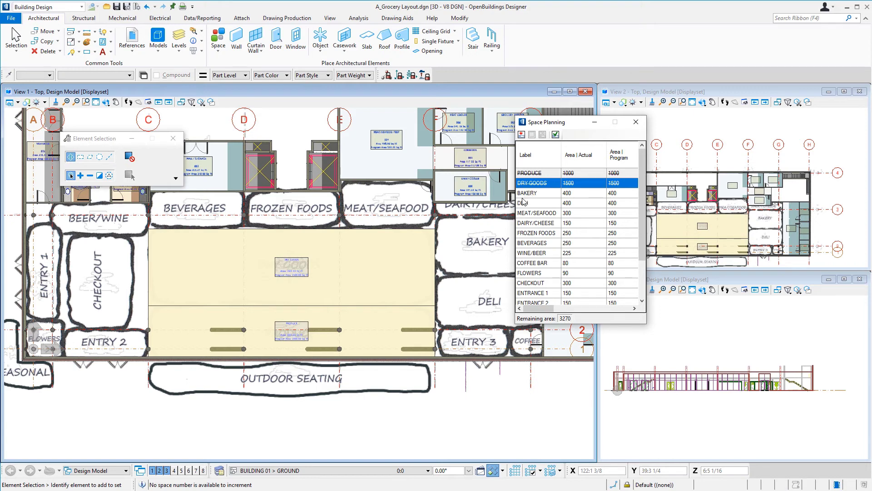
- Move Space Planning aside and place the BEVERAGES space with length 25, its lower-left corner on DRY GOODS' upper-left corner at grid line C
drag(571, 126, 628, 123)
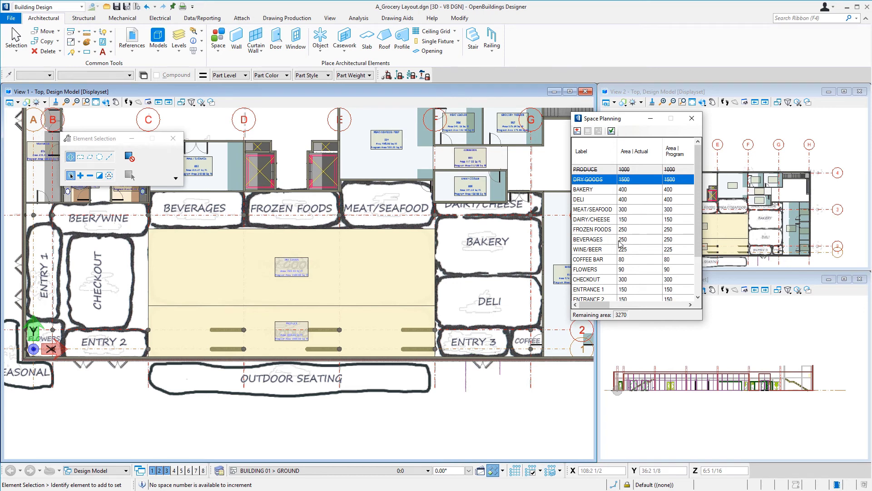
click(597, 240)
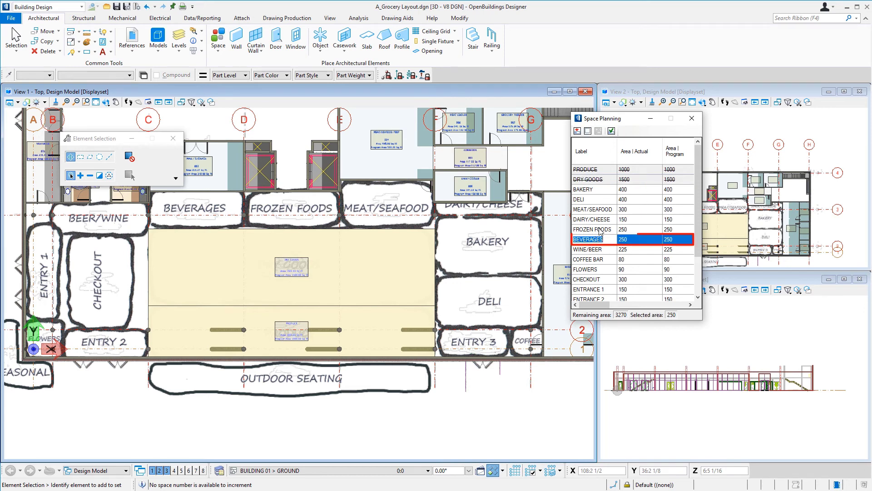
click(587, 131)
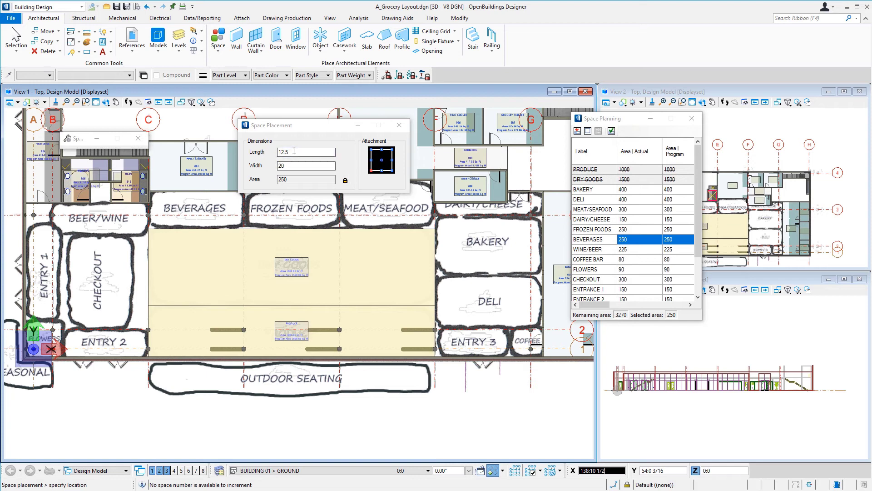
text(25)
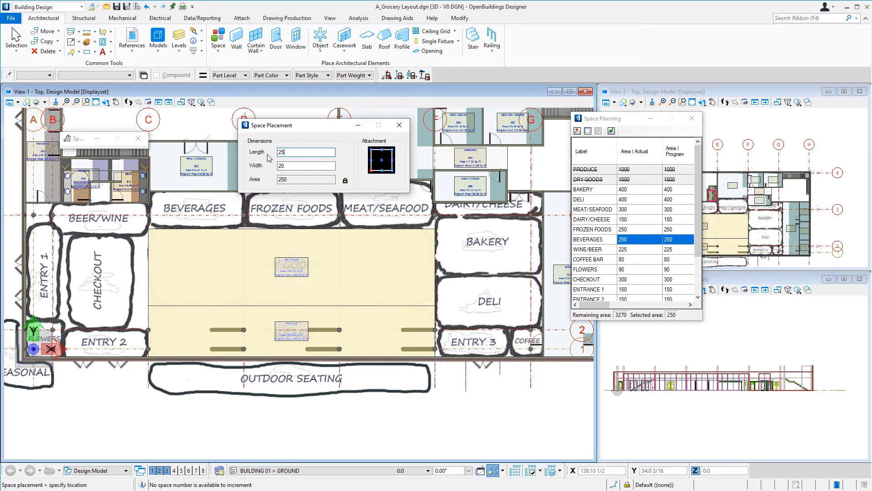
key(Tab)
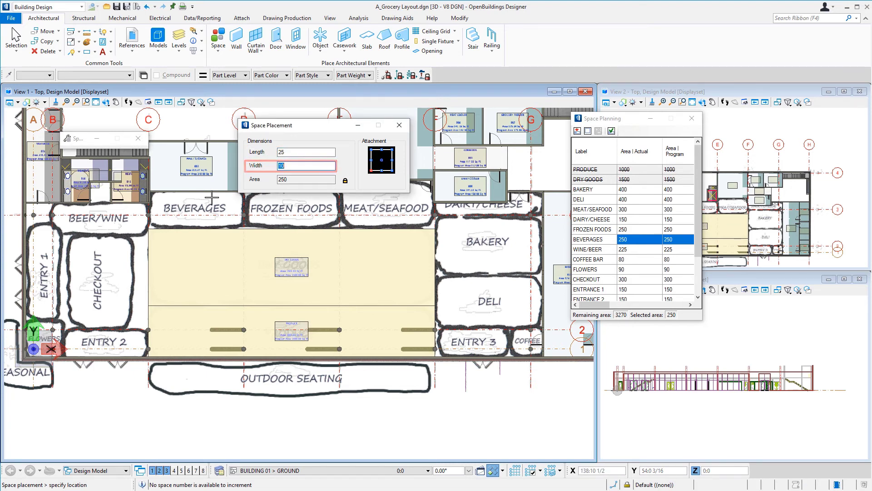
click(150, 228)
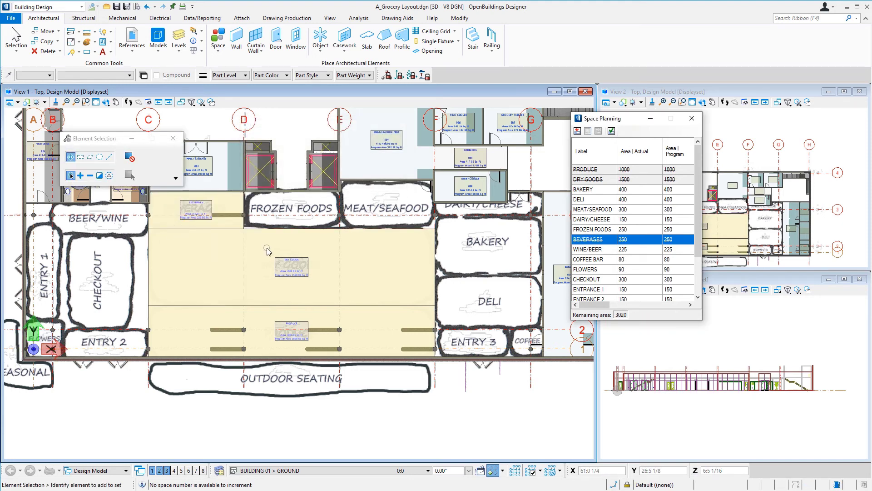
- Look through the Space Planning list and select the FROZEN FOODS space for placement
scroll(593, 268, down, 2)
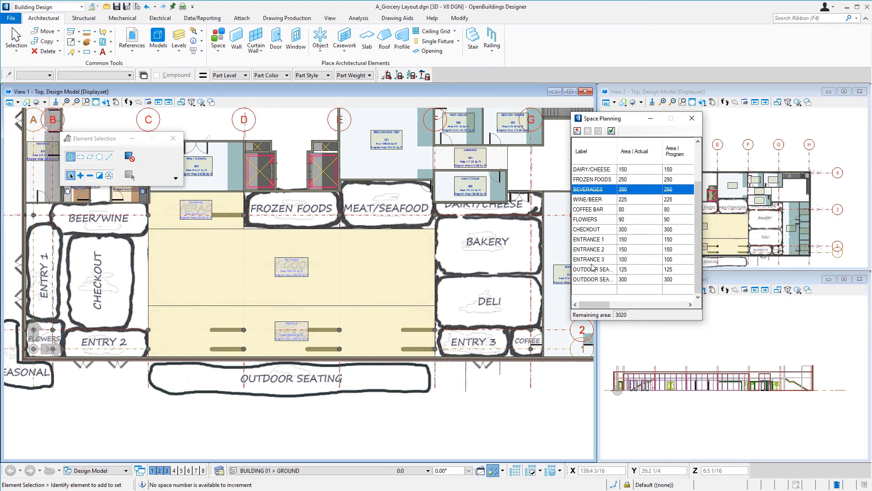
scroll(593, 268, up, 2)
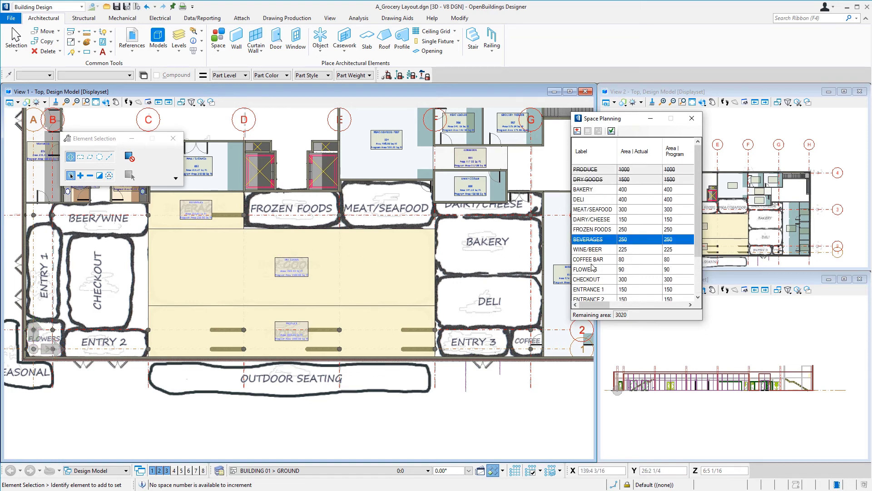
click(591, 229)
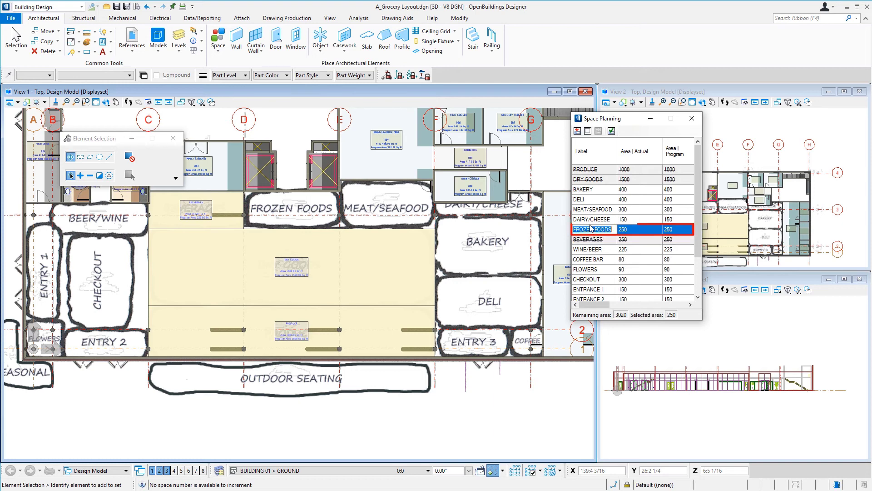
click(577, 131)
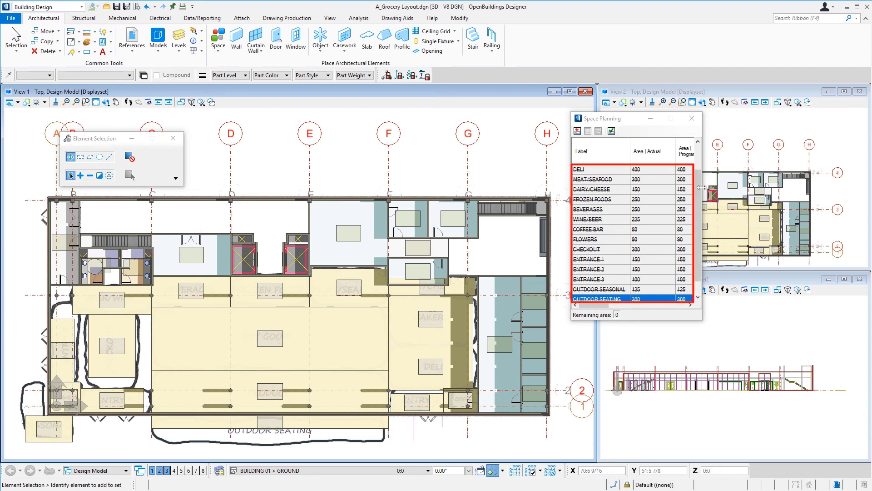
- Check the Space Planning list down to OUTDOOR SEATING for spaces that still need placing
mouse_move(700, 186)
mouse_down()
mouse_move(699, 169)
mouse_move(695, 218)
mouse_up()
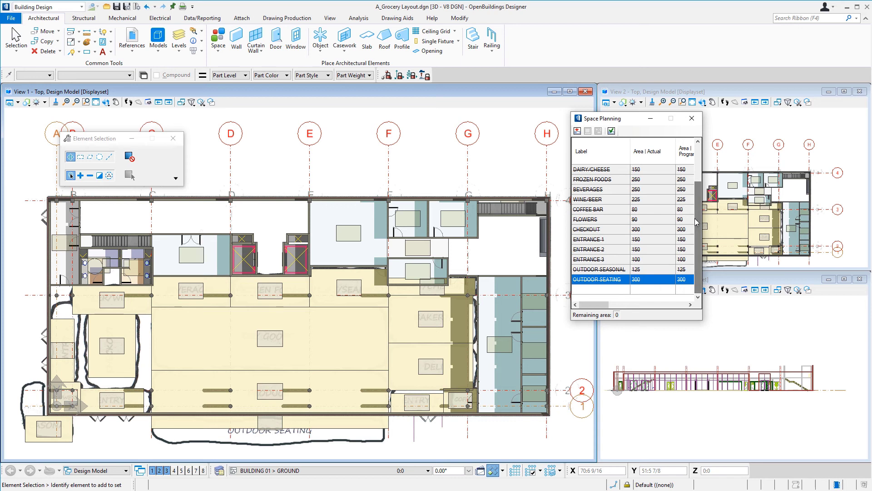